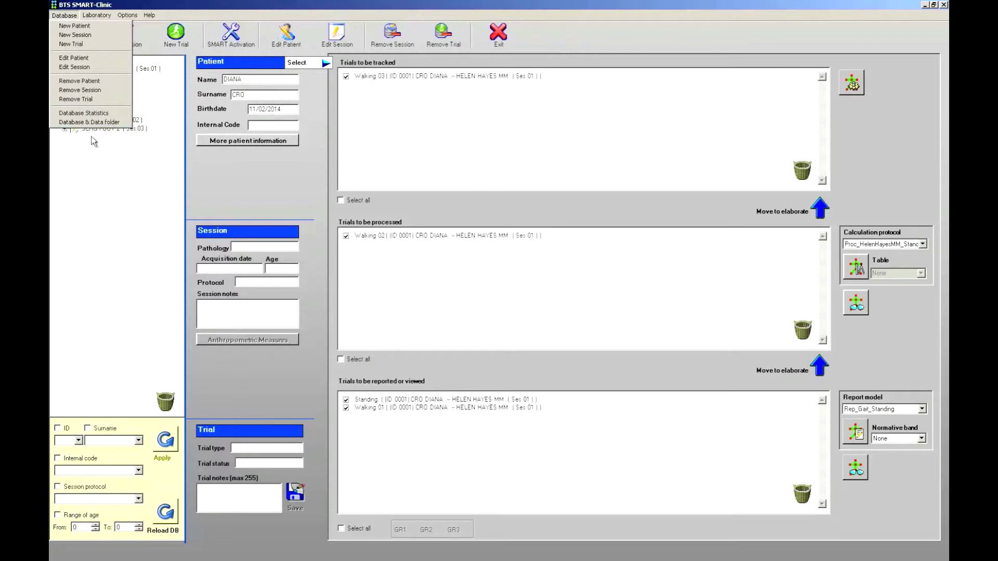
Step: Open the device selection for the laboratory and switch the Kinematics group off and back on
{"action": "left_click", "coordinate": [93, 142]}
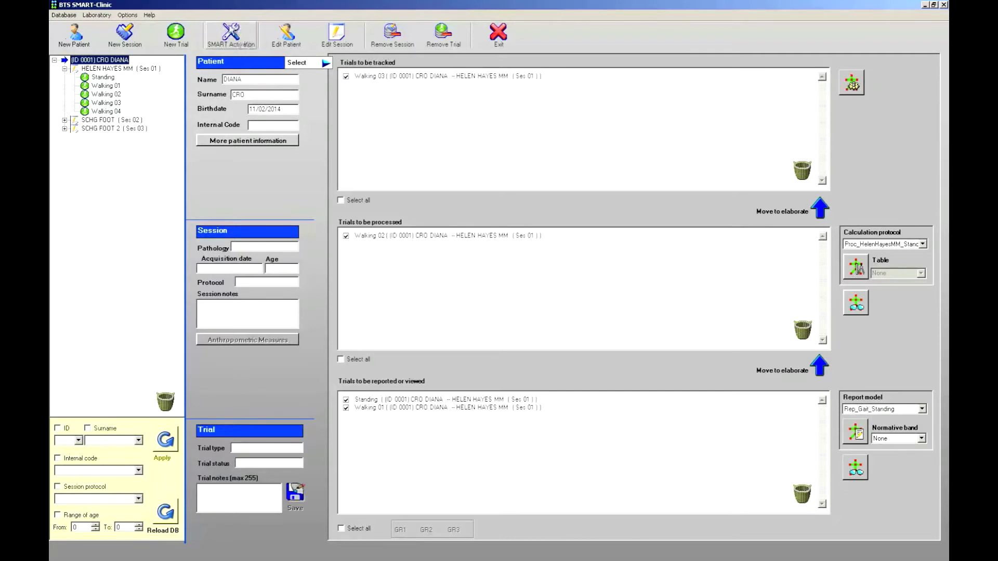
{"action": "left_click", "coordinate": [248, 42]}
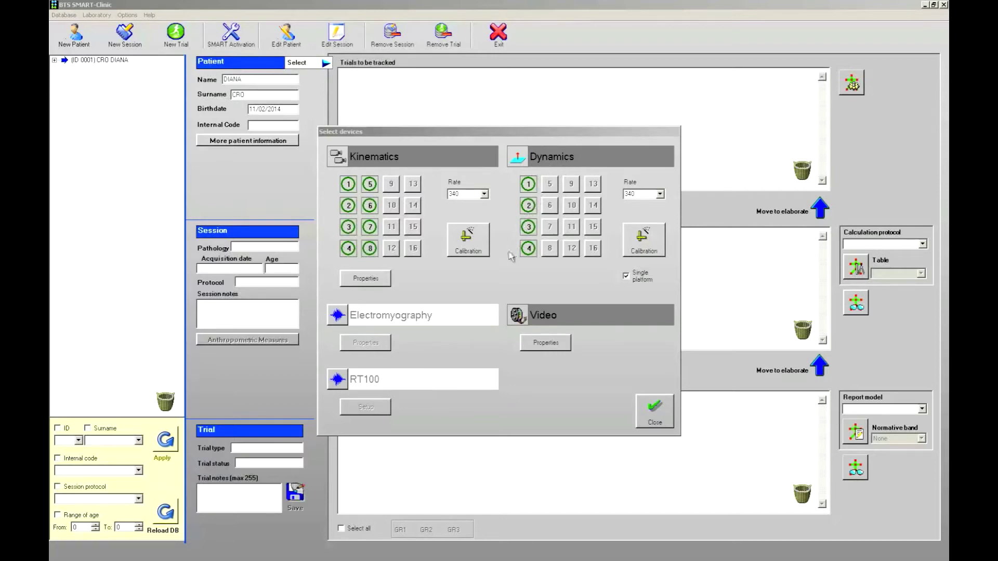
{"action": "left_click", "coordinate": [338, 157]}
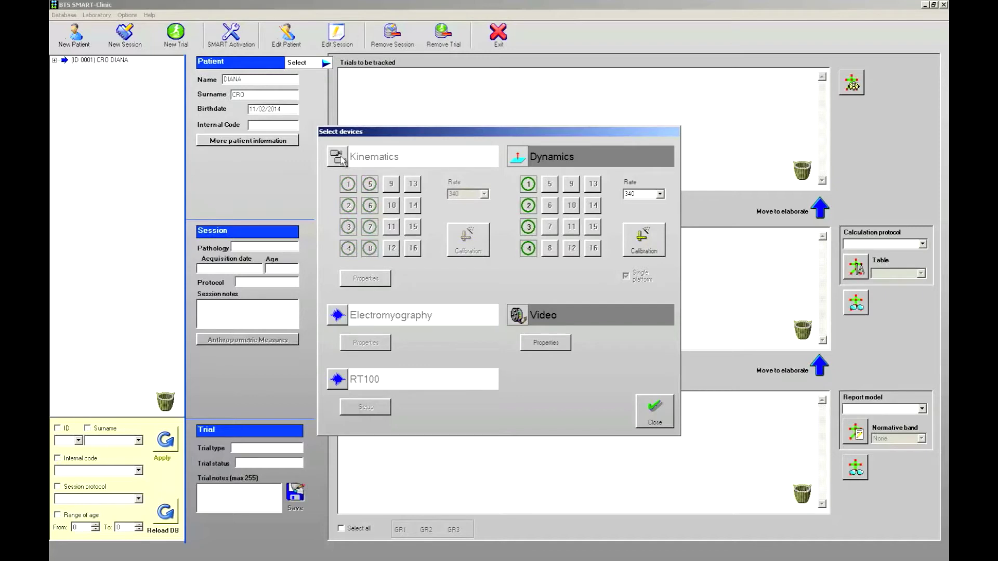
{"action": "left_click", "coordinate": [338, 157]}
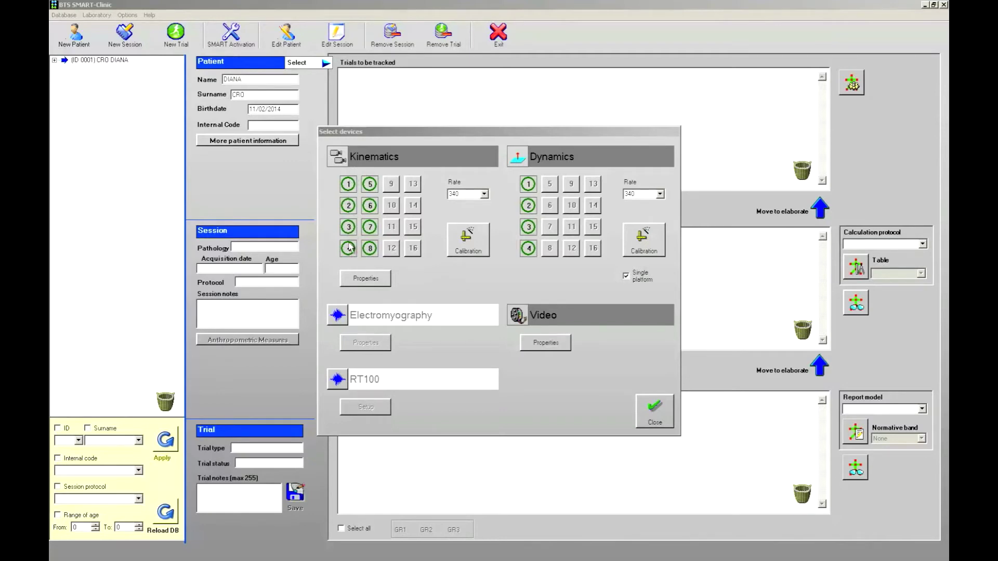
Step: Switch Kinematics camera 1 off and enable it again
{"action": "left_click", "coordinate": [351, 187]}
{"action": "left_click", "coordinate": [350, 185]}
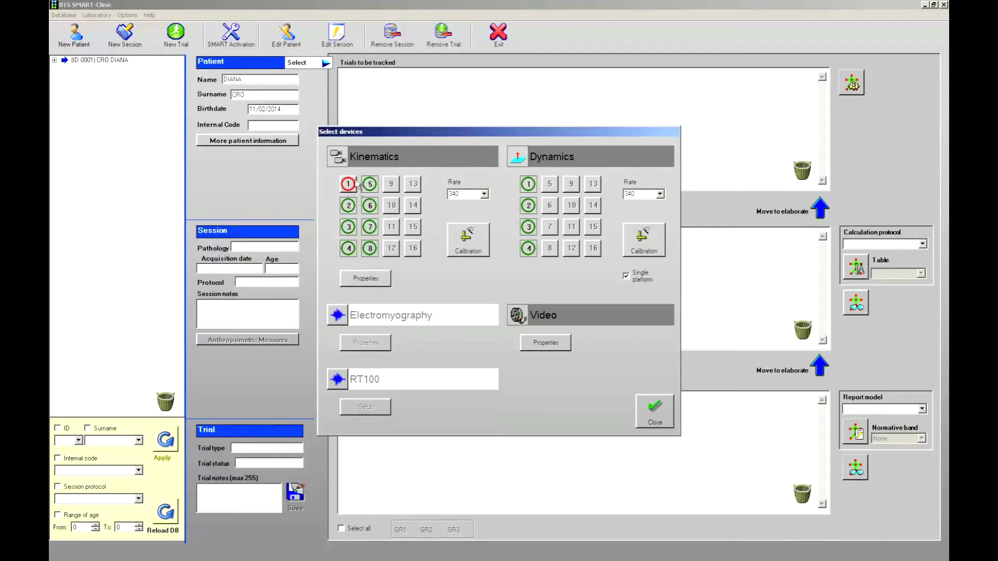
{"action": "left_click", "coordinate": [351, 189]}
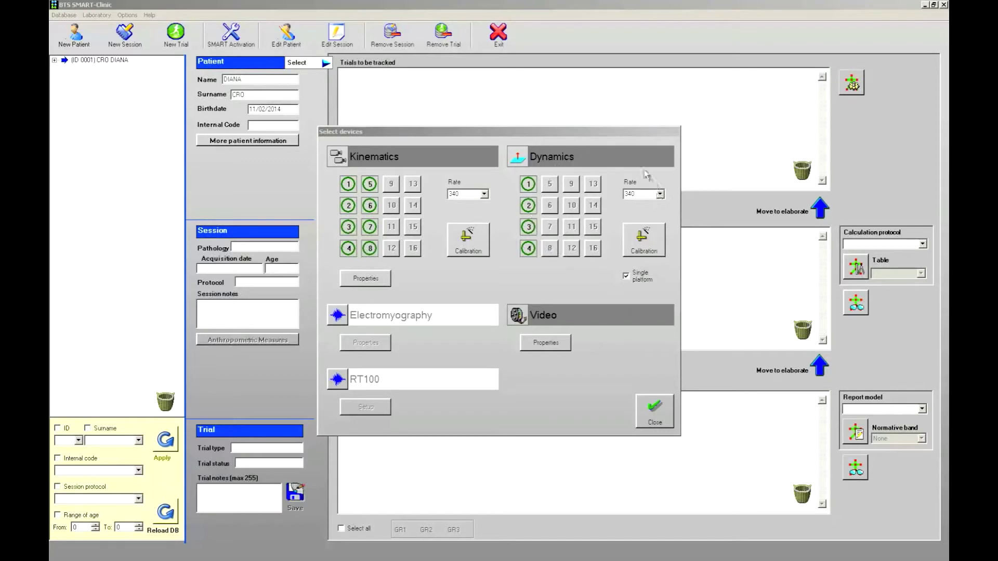
Step: Open the properties of Dynamics plate 1 and review its RangeXY, RangeZ and Reset modality options, keeping RangeXY at 2000N (200Kg)
{"action": "left_click", "coordinate": [529, 185]}
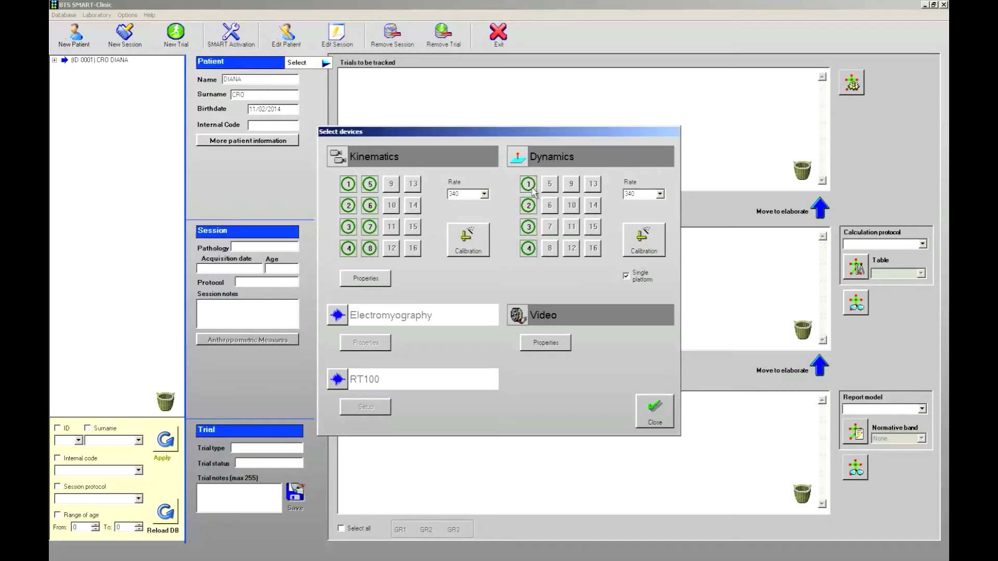
{"action": "left_click", "coordinate": [529, 206]}
{"action": "double_click", "coordinate": [528, 185]}
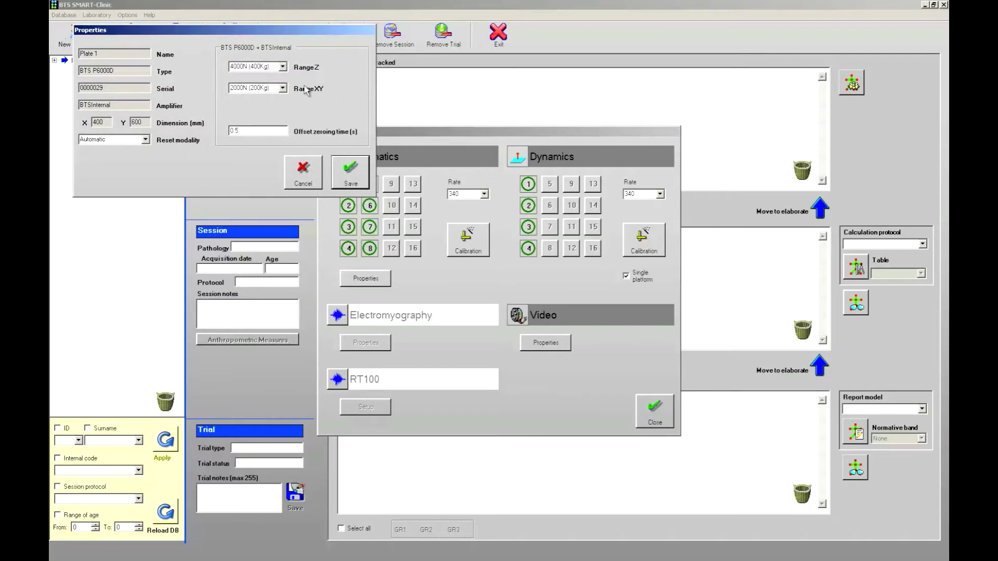
{"action": "left_click", "coordinate": [283, 88]}
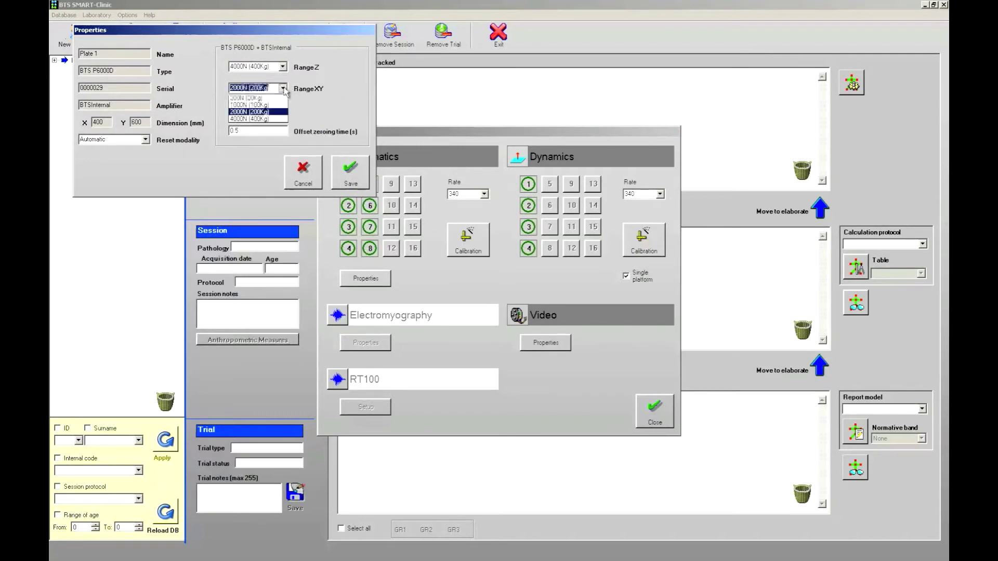
{"action": "left_click", "coordinate": [270, 111]}
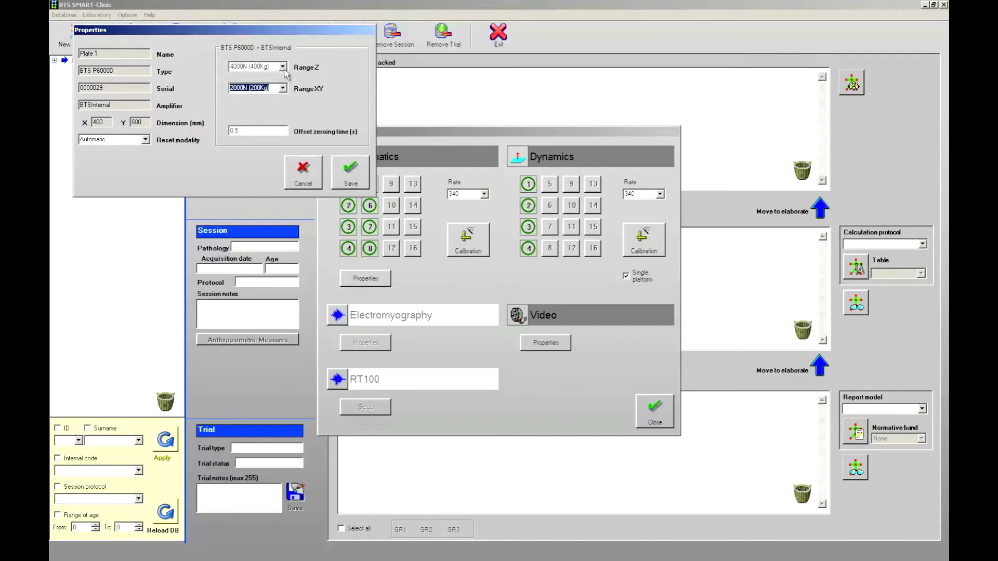
{"action": "left_click", "coordinate": [282, 66]}
{"action": "left_click", "coordinate": [300, 83]}
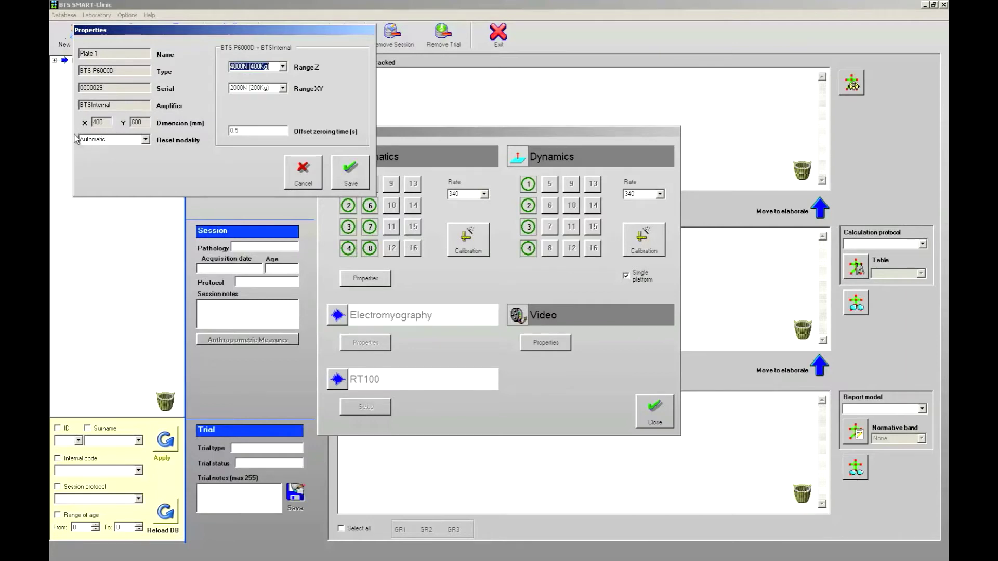
{"action": "left_click", "coordinate": [145, 139]}
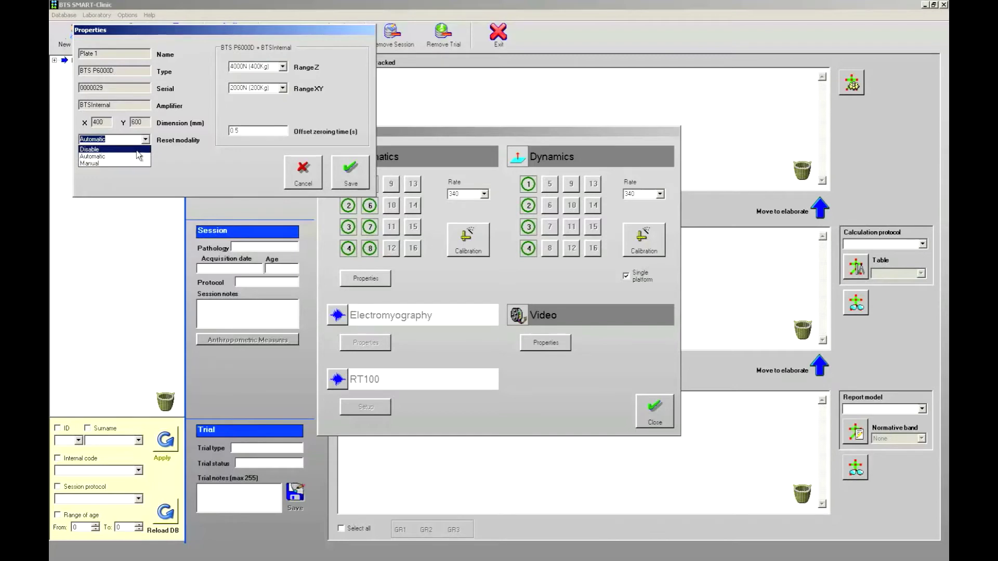
{"action": "left_click", "coordinate": [151, 156]}
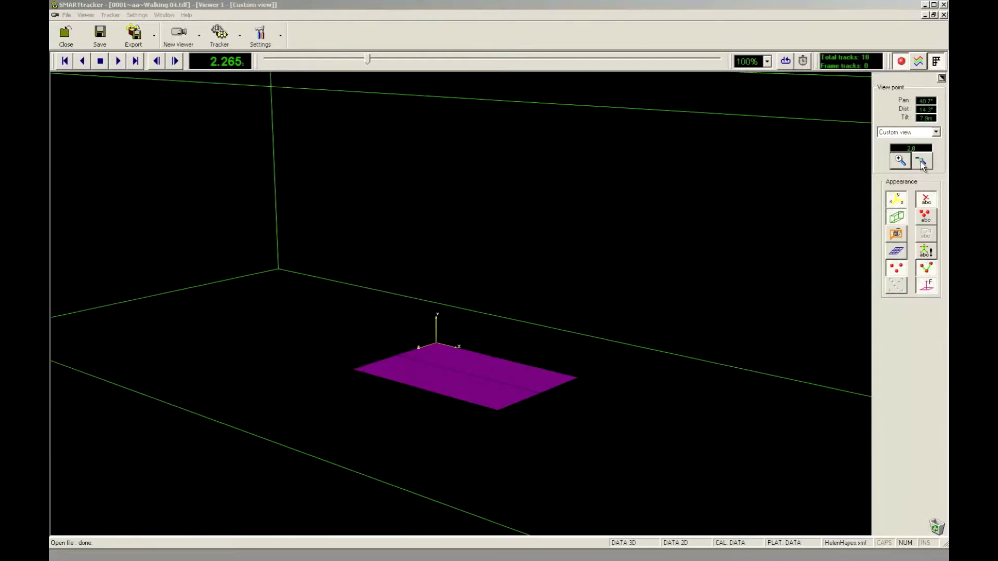
Step: Show the cameras around the acquisition volume in the 3D view of the Walking 04 trial and play the trial
{"action": "left_click", "coordinate": [922, 162]}
{"action": "left_click", "coordinate": [922, 162]}
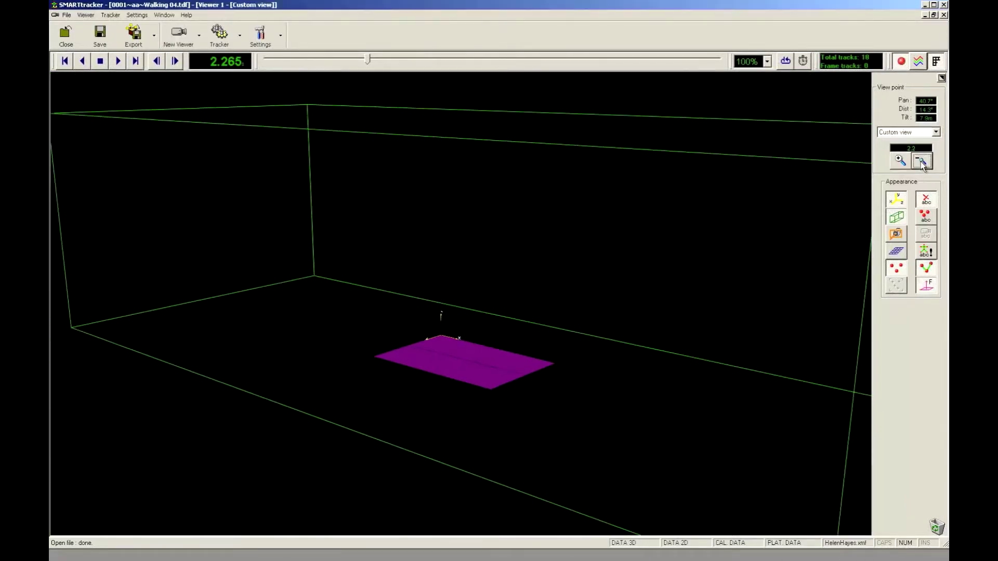
{"action": "left_click", "coordinate": [922, 161]}
{"action": "left_click", "coordinate": [921, 161]}
{"action": "left_click", "coordinate": [921, 162]}
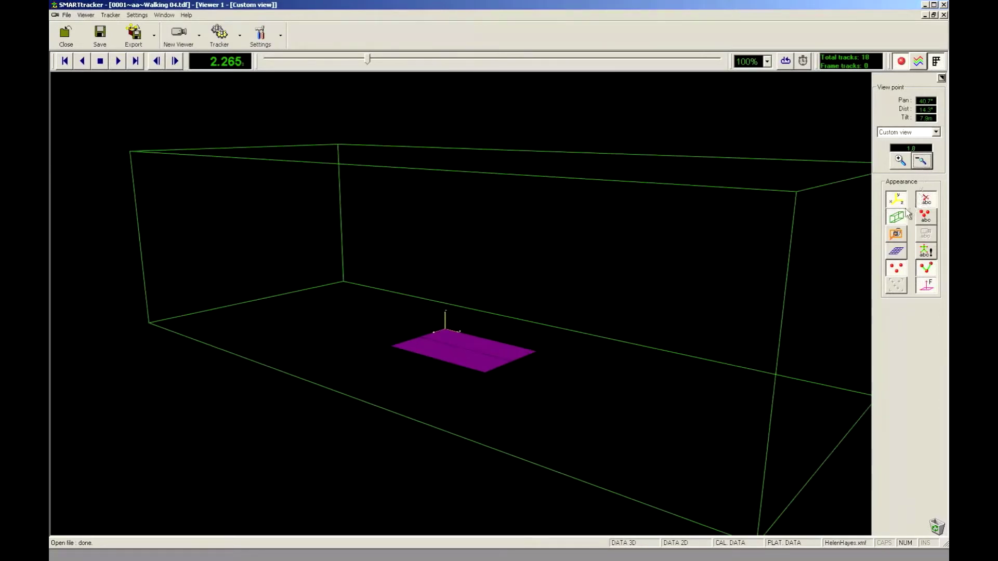
{"action": "left_click", "coordinate": [891, 240]}
{"action": "left_click_drag", "start_coordinate": [805, 255], "coordinate": [693, 262]}
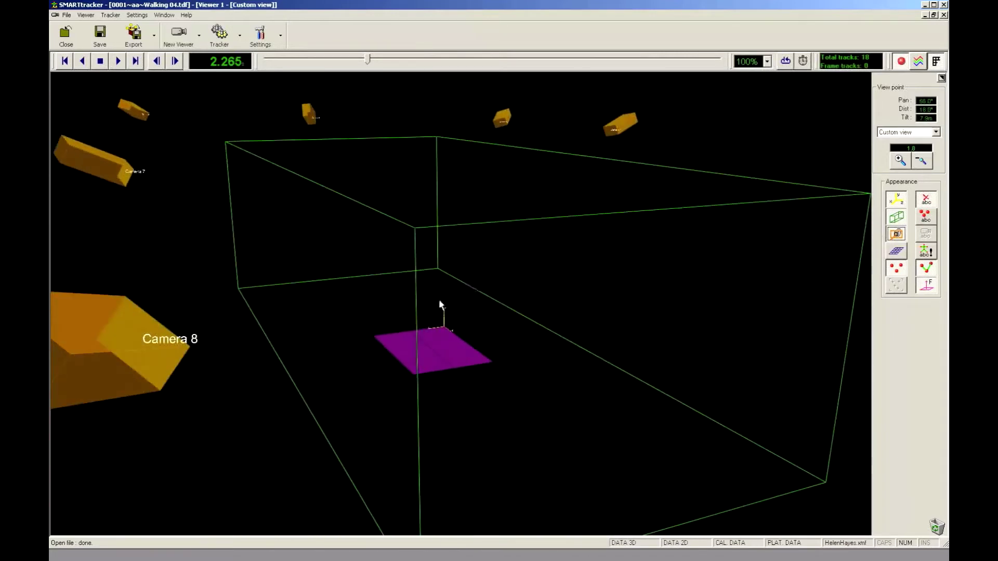
{"action": "left_click_drag", "start_coordinate": [503, 384], "coordinate": [541, 383]}
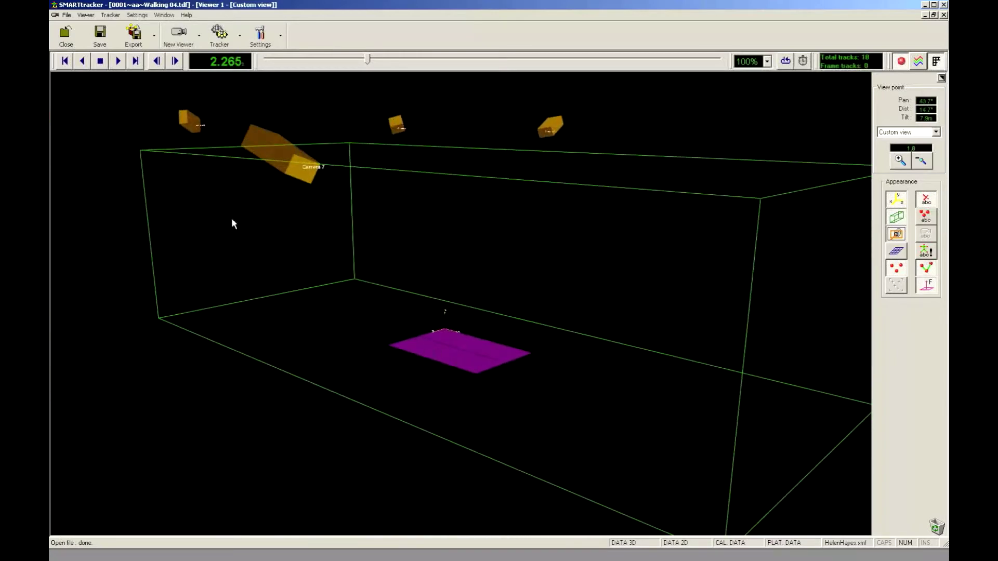
{"action": "left_click", "coordinate": [118, 61]}
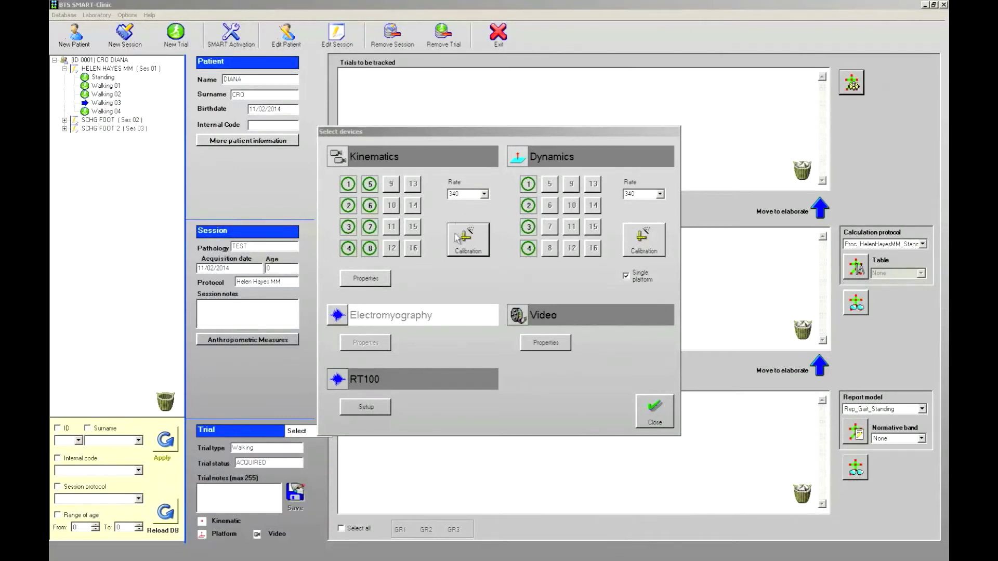
Step: Start the Kinematics calibration from the device selection
{"action": "left_click", "coordinate": [469, 249]}
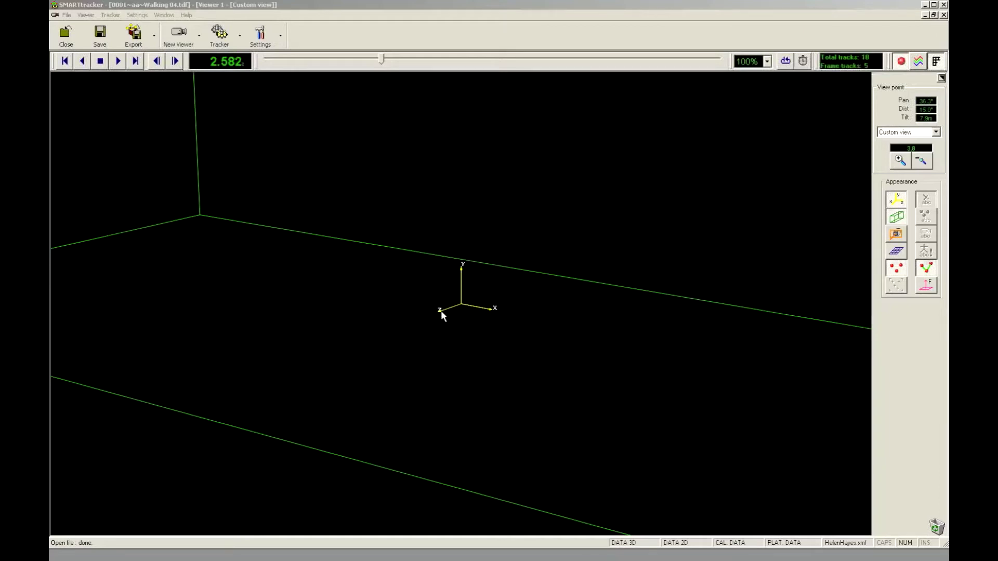
Step: Move the Walking 04 trial to 4.924 s and show the trajectories of one lower-leg marker and one pelvis marker
{"action": "left_click_drag", "start_coordinate": [385, 62], "coordinate": [487, 76]}
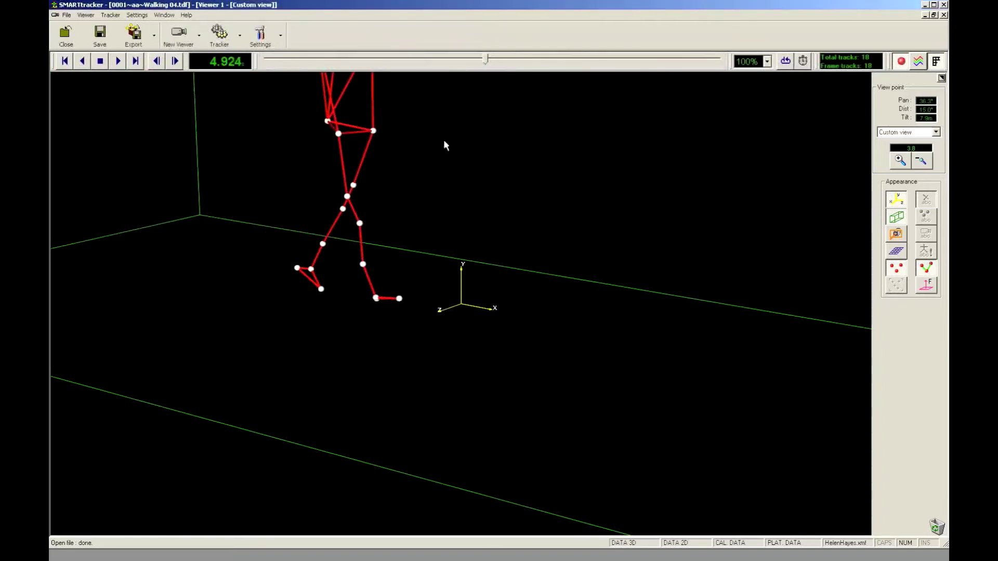
{"action": "right_click", "coordinate": [362, 223]}
{"action": "left_click", "coordinate": [375, 260]}
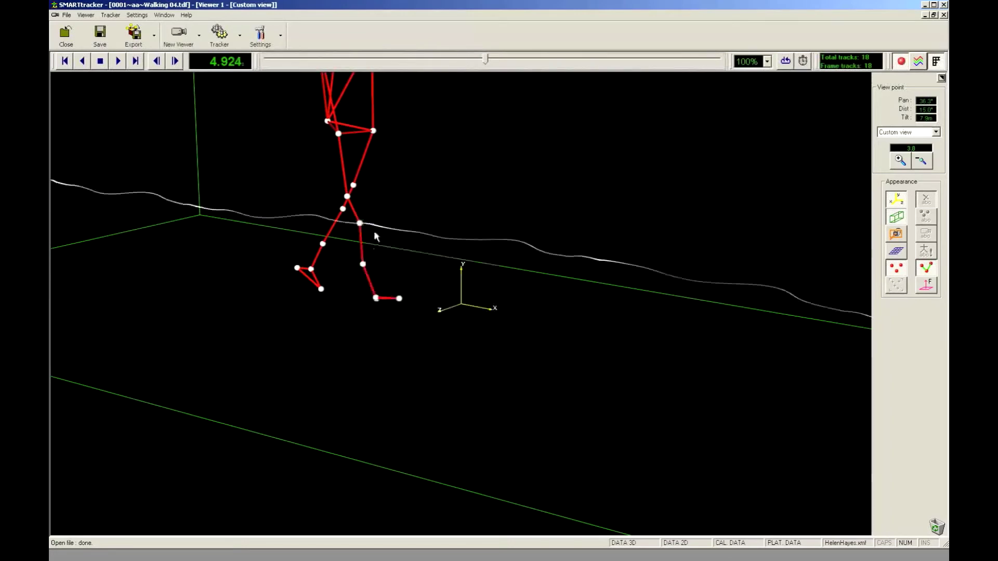
{"action": "right_click", "coordinate": [373, 131]}
{"action": "left_click", "coordinate": [382, 168]}
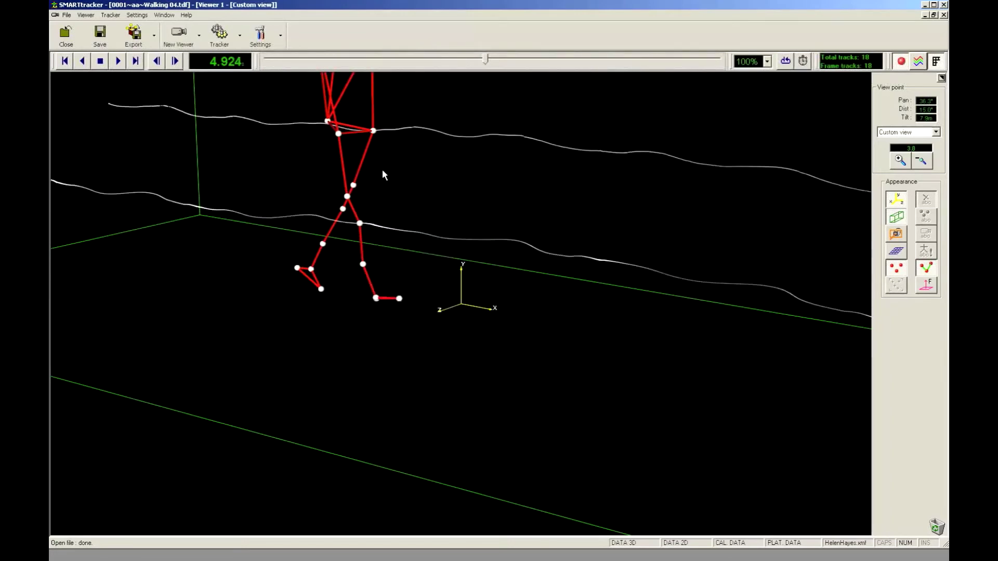